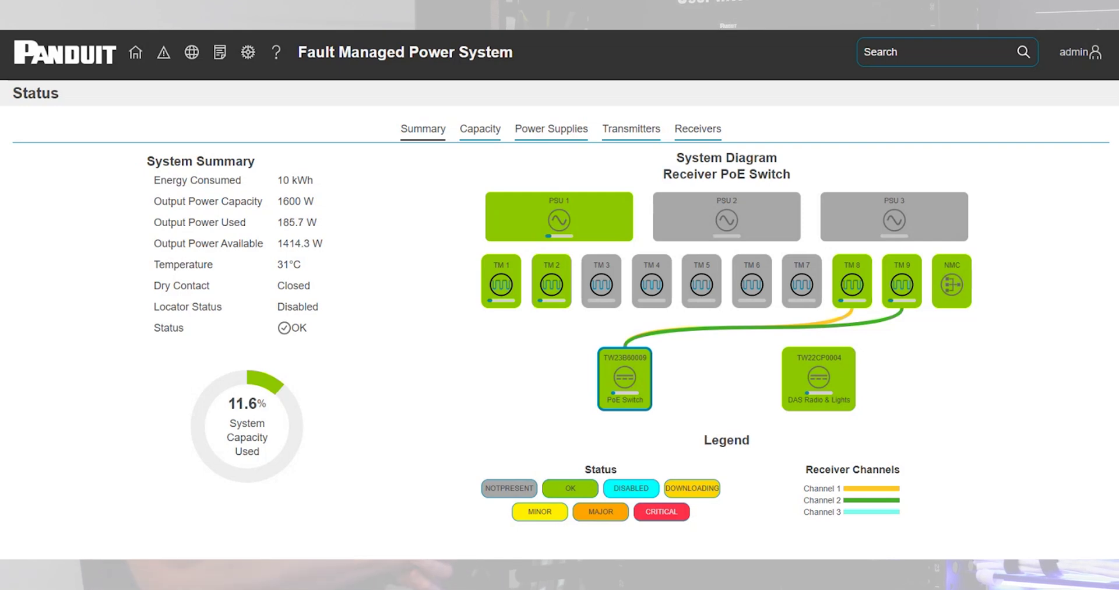
click(502, 281)
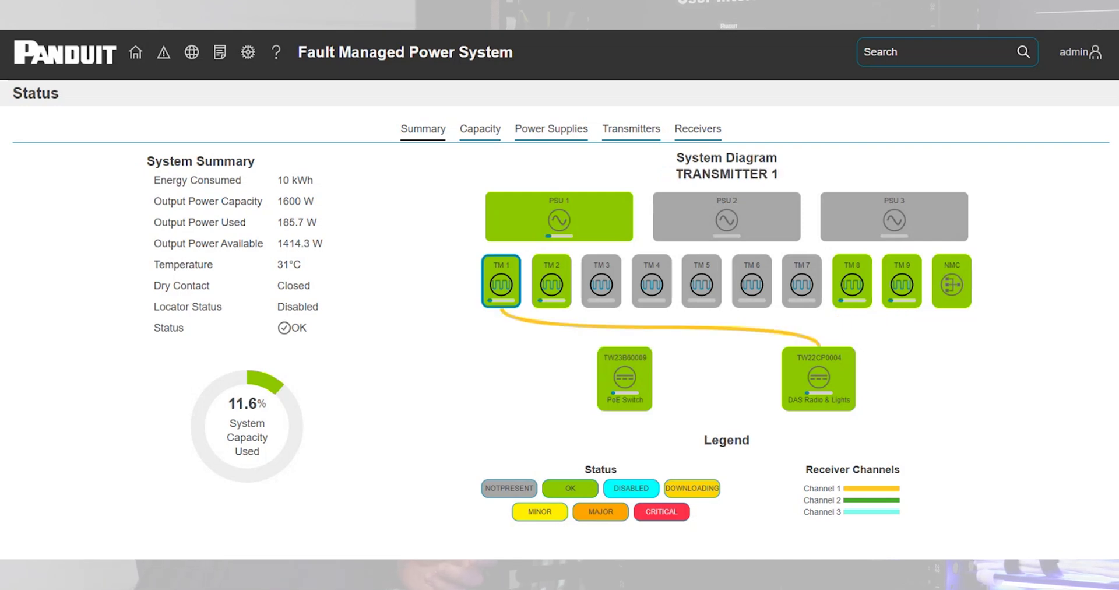
click(552, 281)
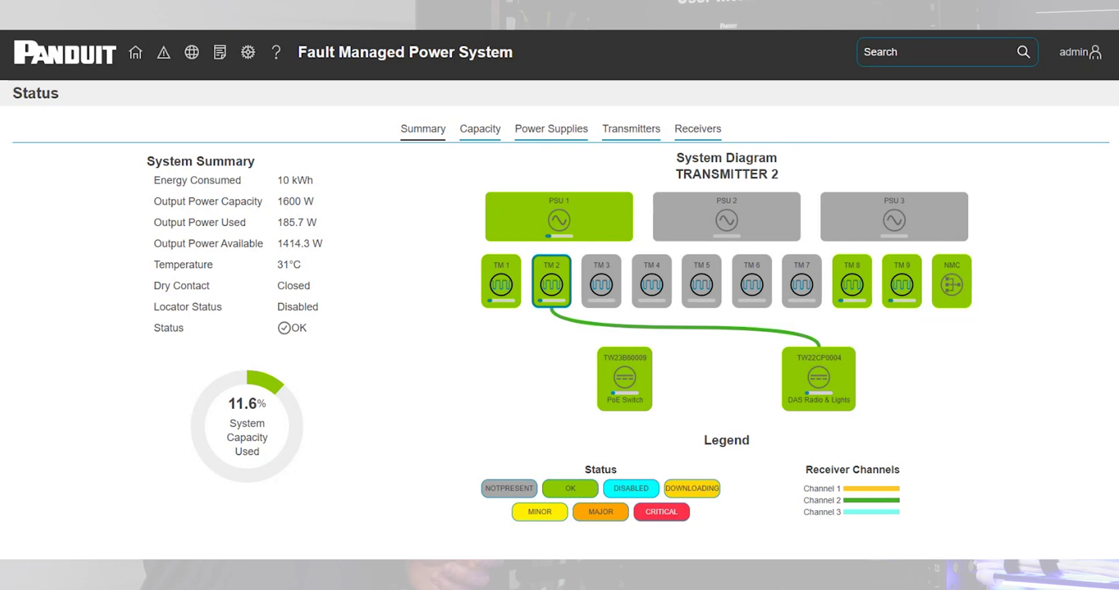
click(819, 378)
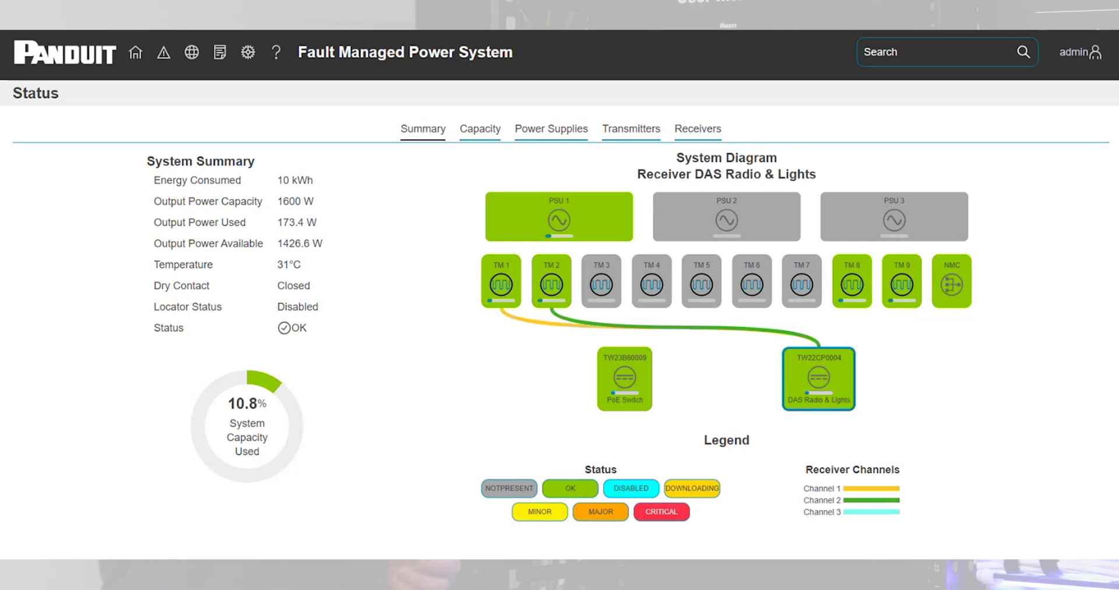
click(853, 283)
click(902, 283)
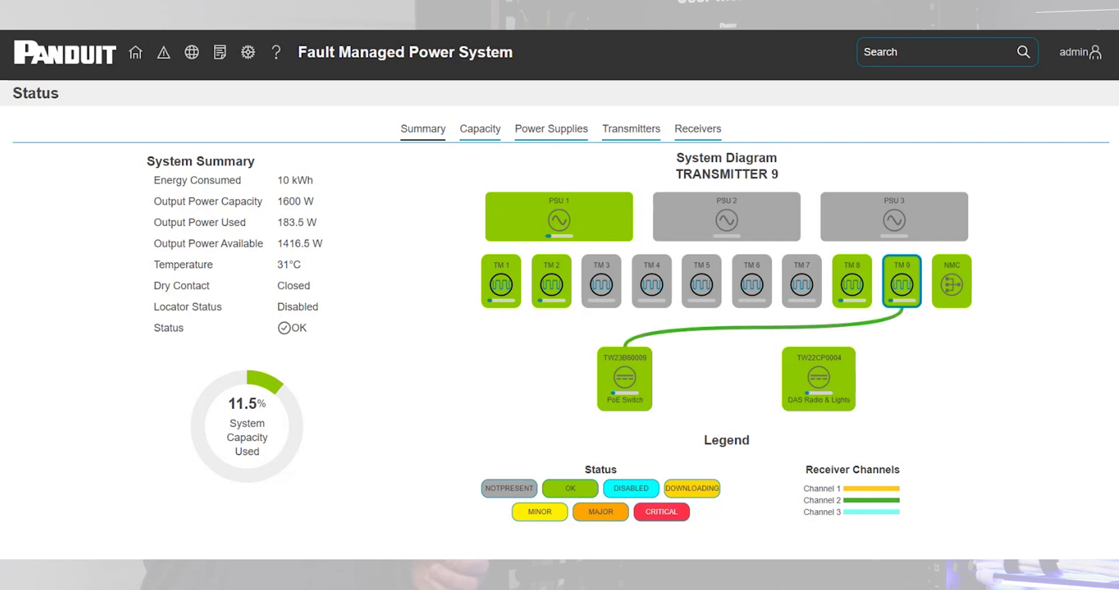
click(625, 377)
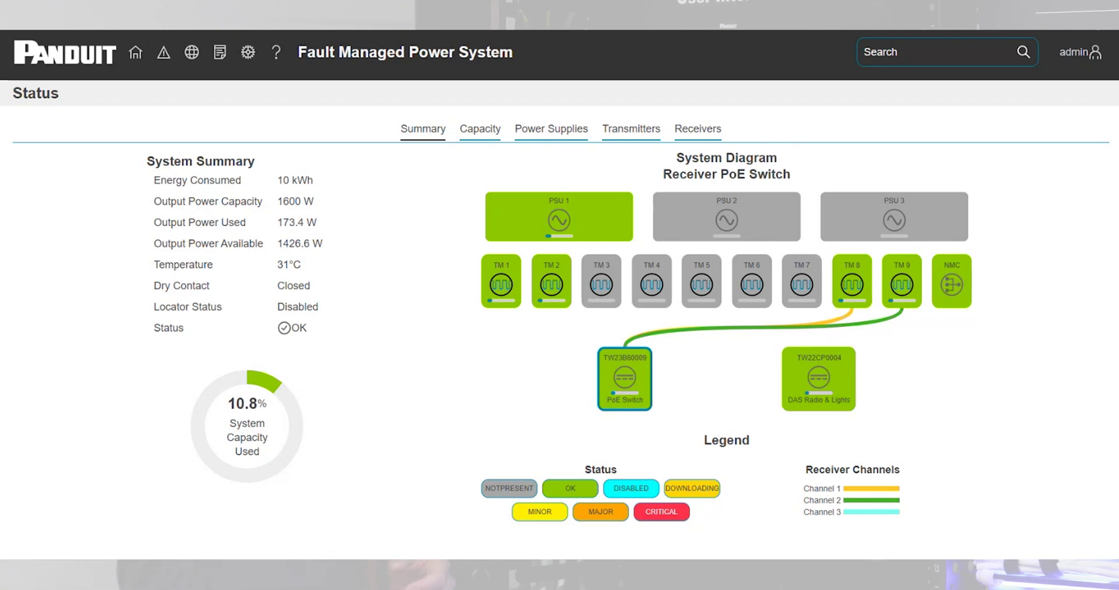
Review the Capacity, Power Supplies, Transmitters and Receivers status tables in turn
click(479, 129)
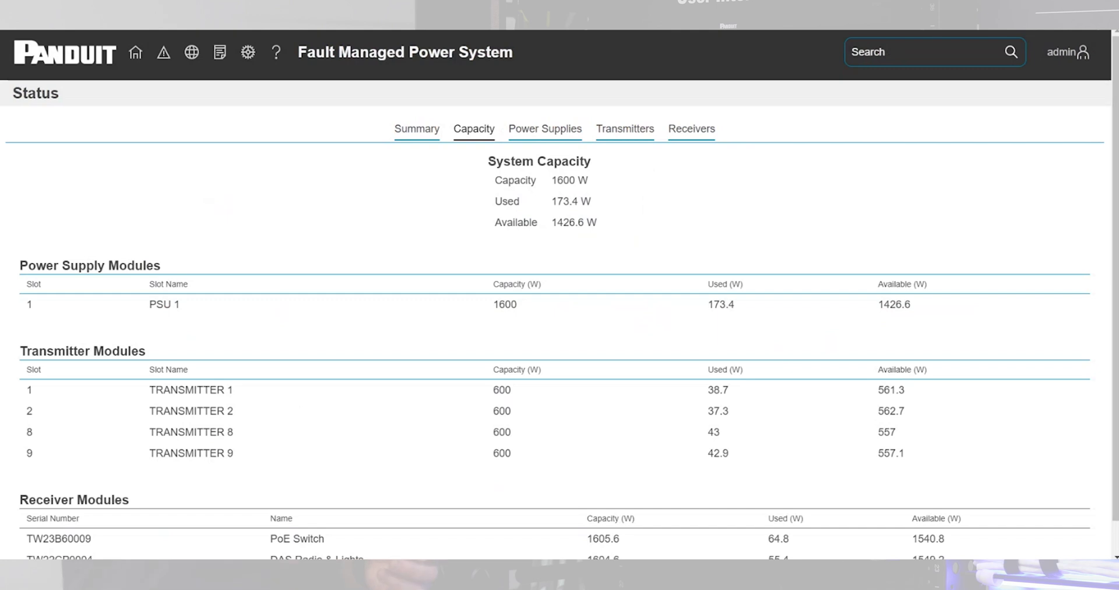
scroll(559, 304, down, 1)
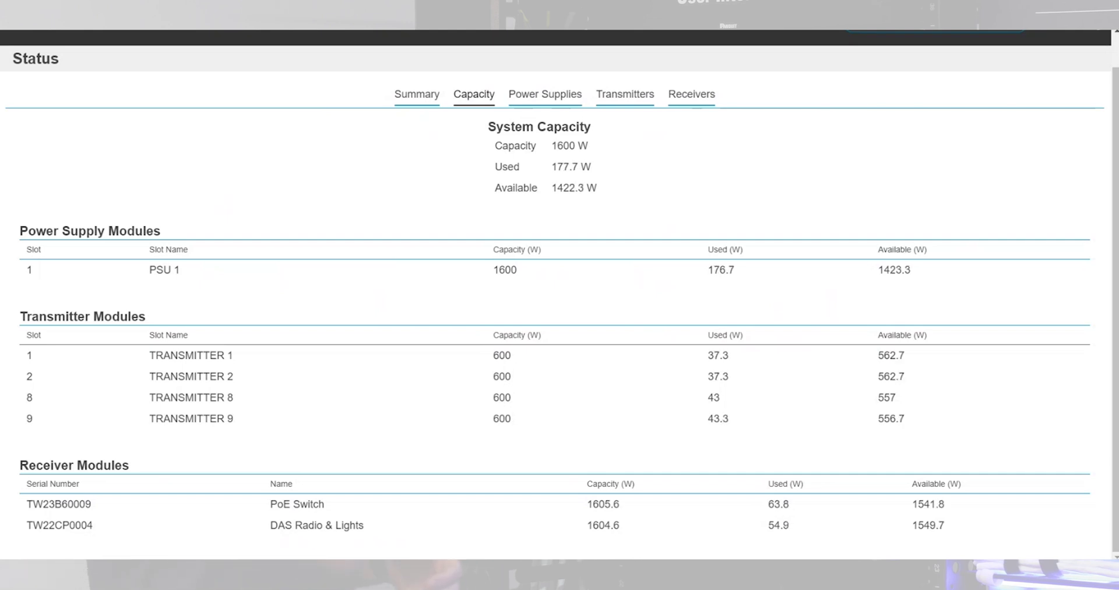
click(545, 94)
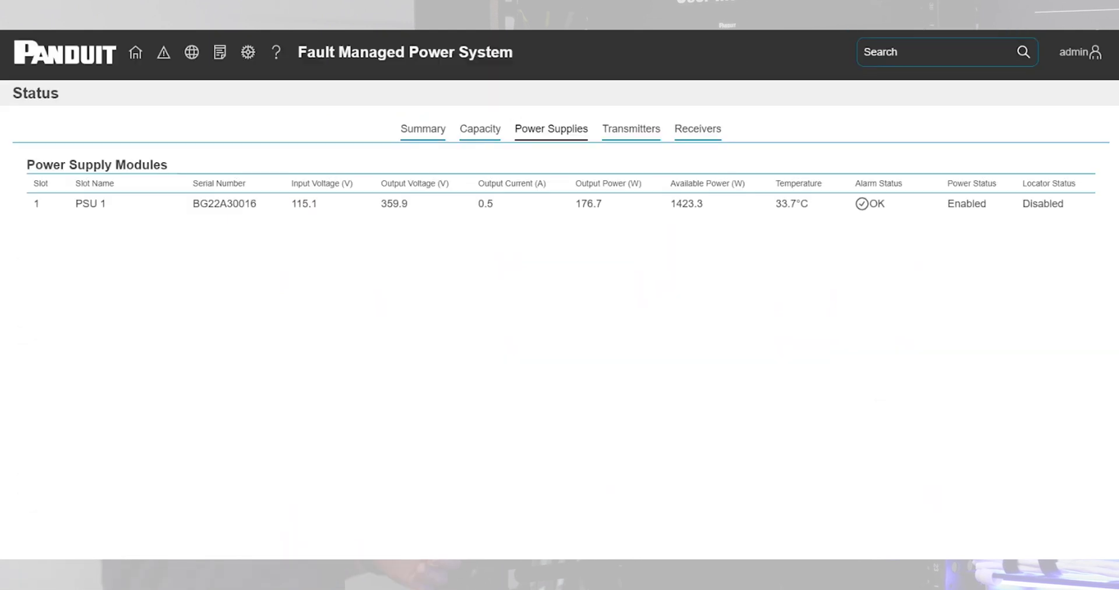
click(632, 128)
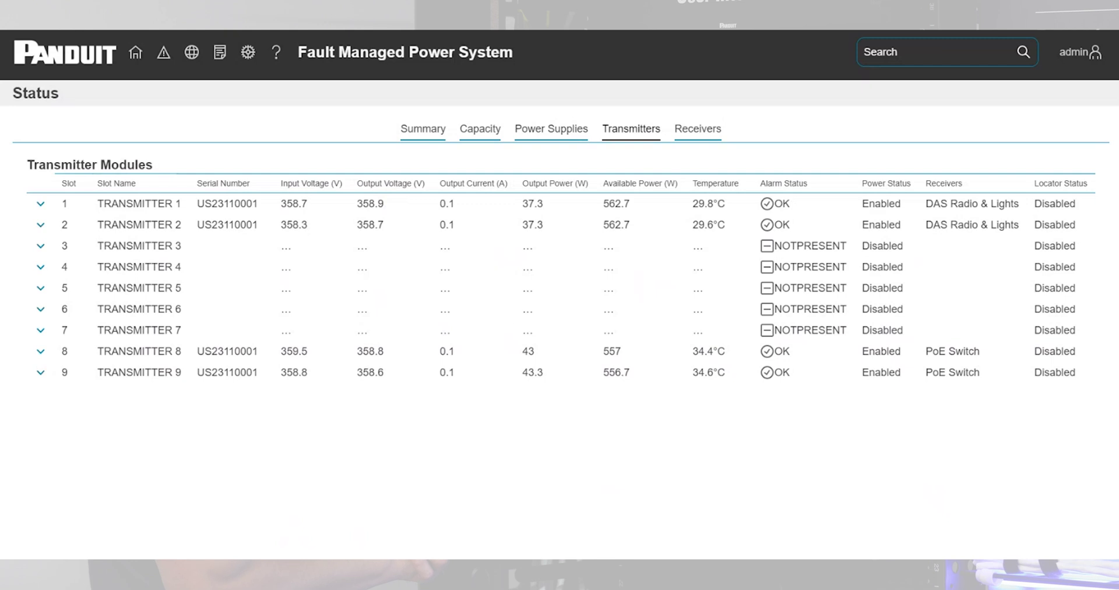
click(698, 129)
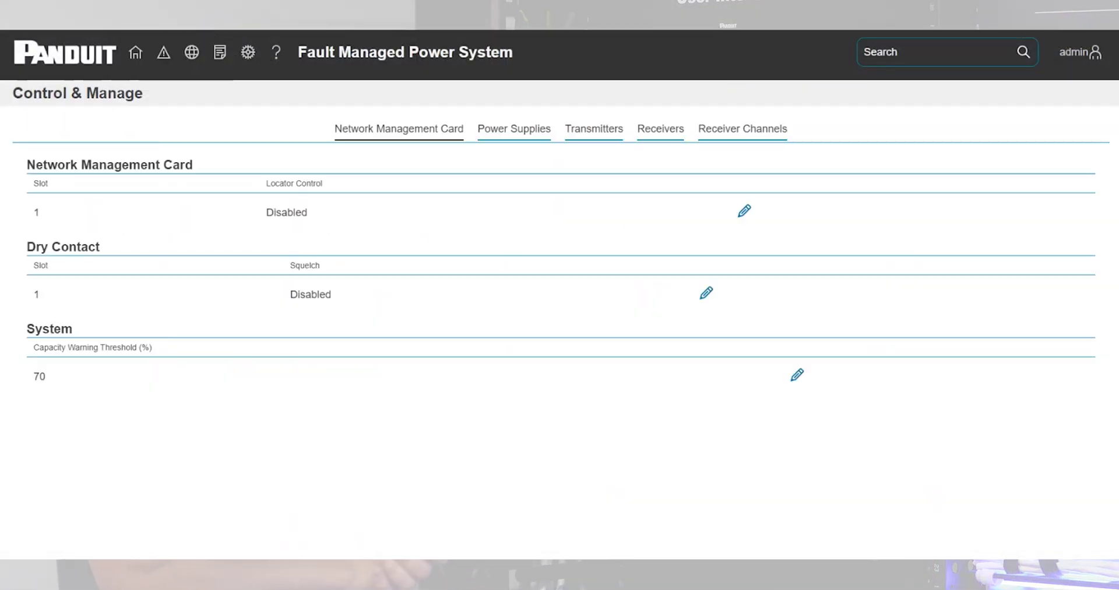
Check the receivers' power control settings, then trace the TM 1 and TM 2 links on the Status summary
click(661, 128)
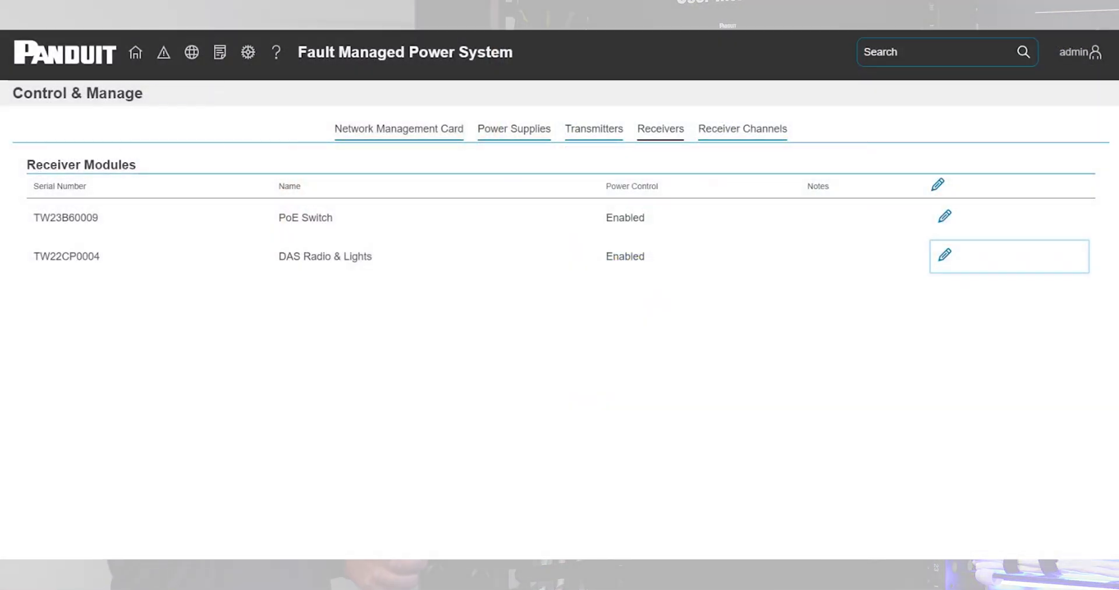
click(143, 80)
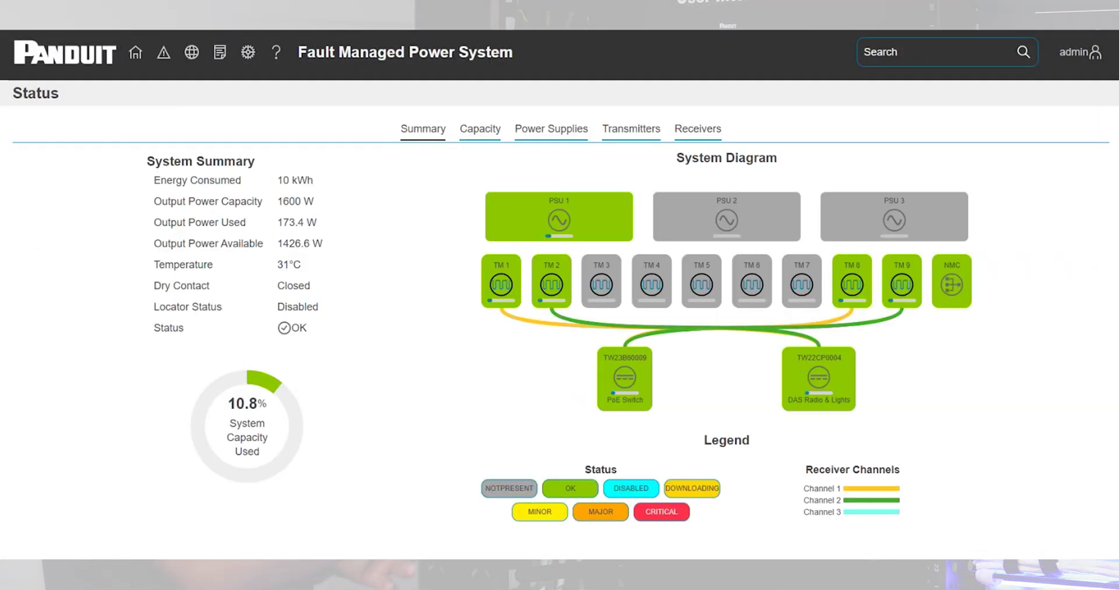
click(501, 281)
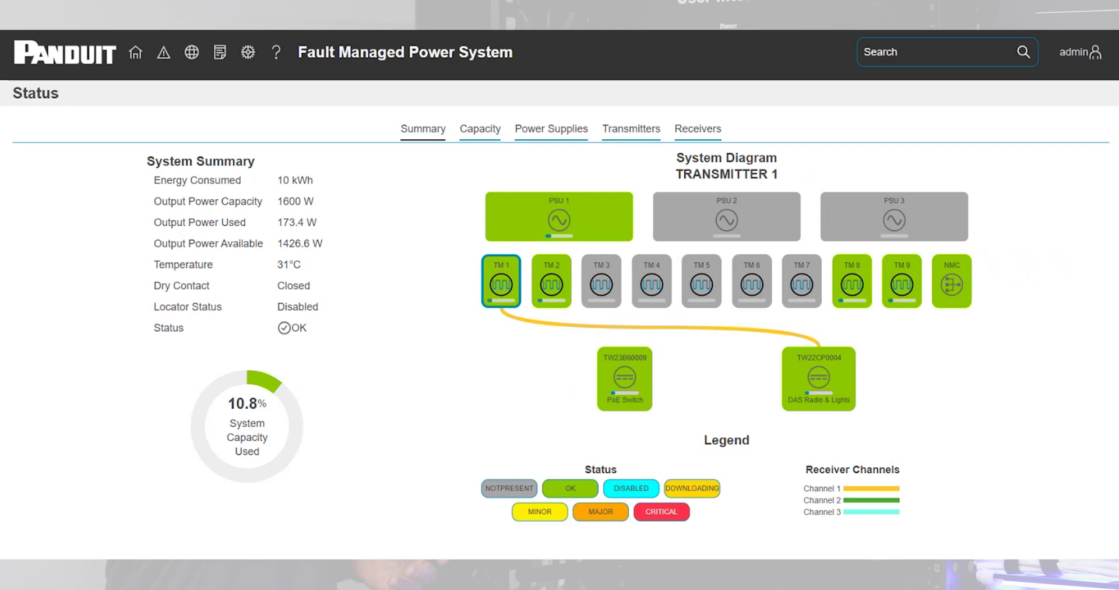
click(551, 281)
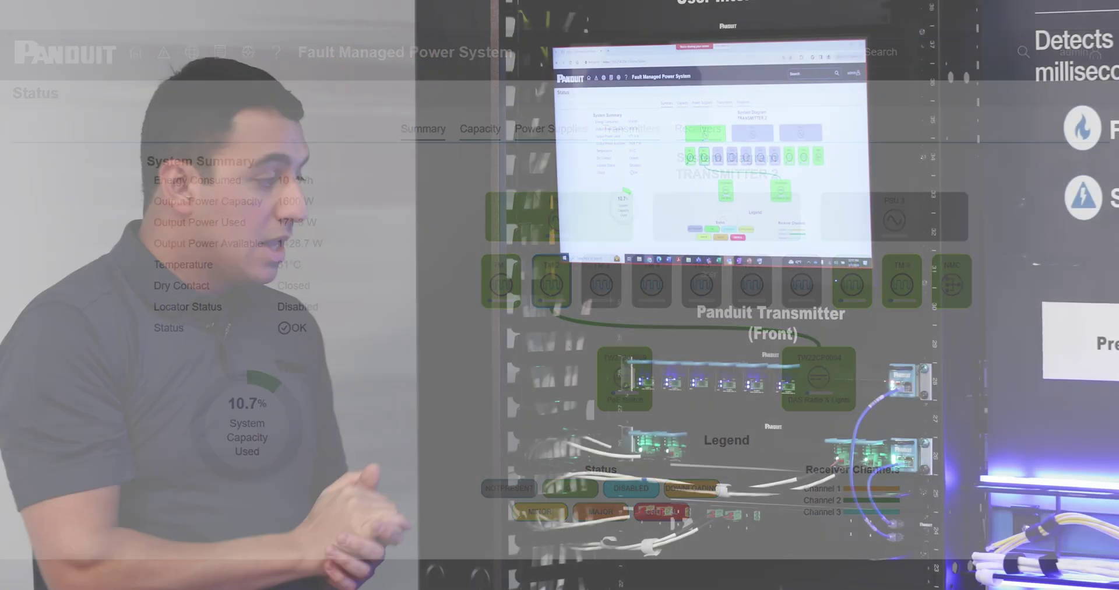